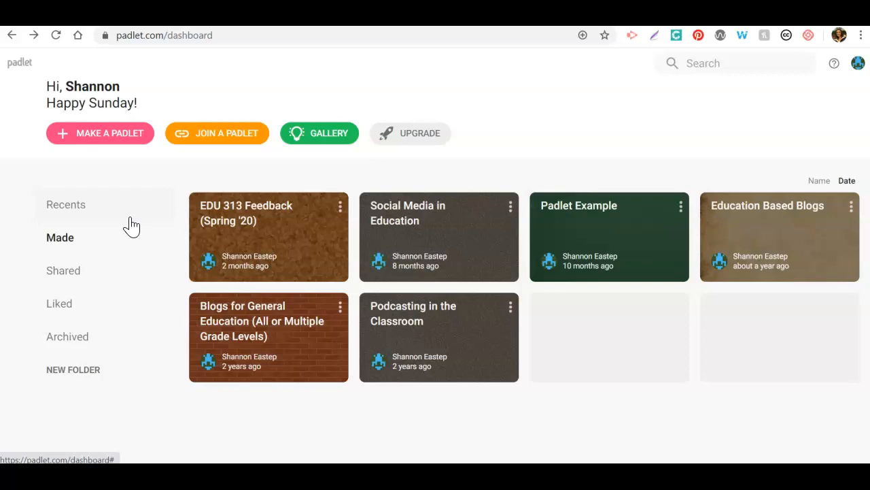
- Start making a new padlet and look through the available blank layouts
left_click(88, 198)
left_click(116, 166)
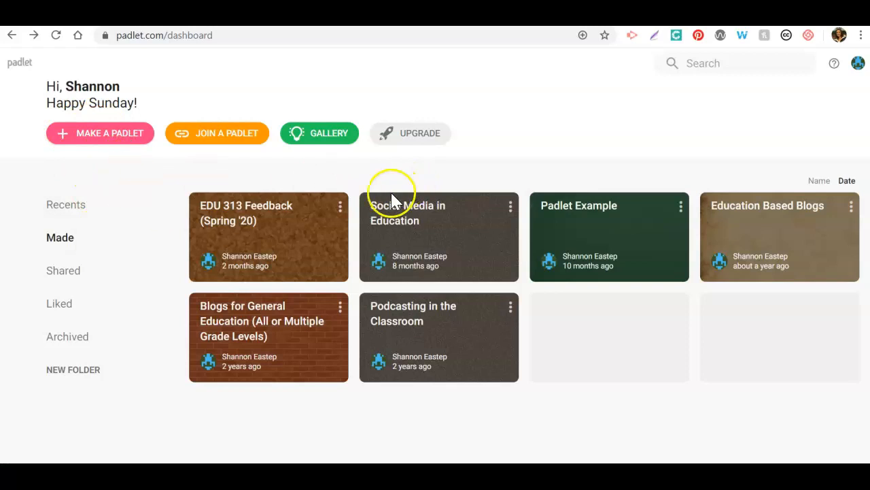
left_click(113, 141)
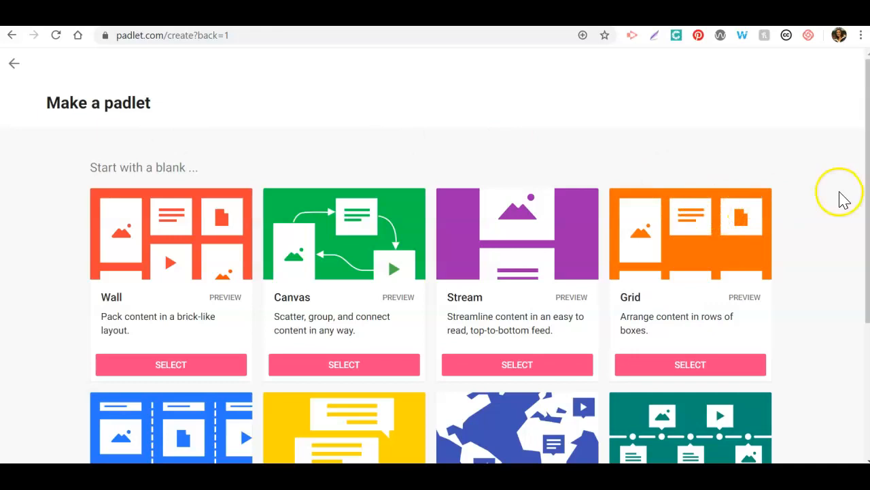
left_click_drag(867, 213, 863, 288)
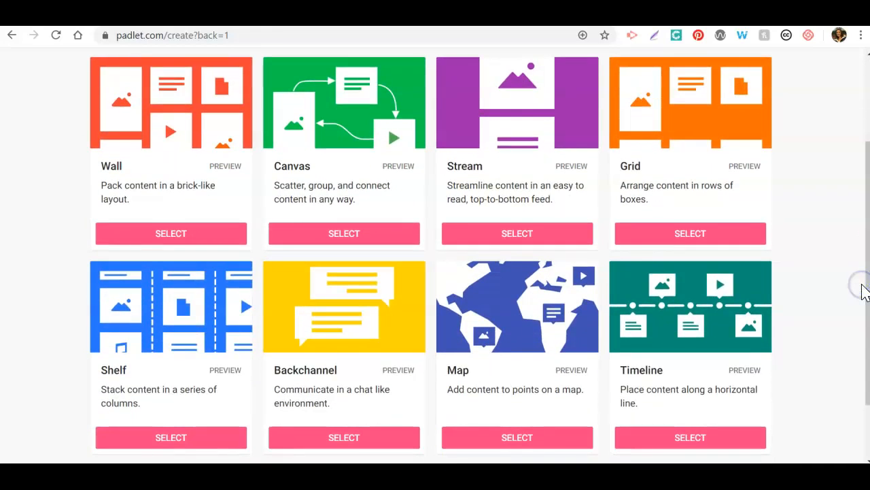
left_click_drag(864, 291, 864, 297)
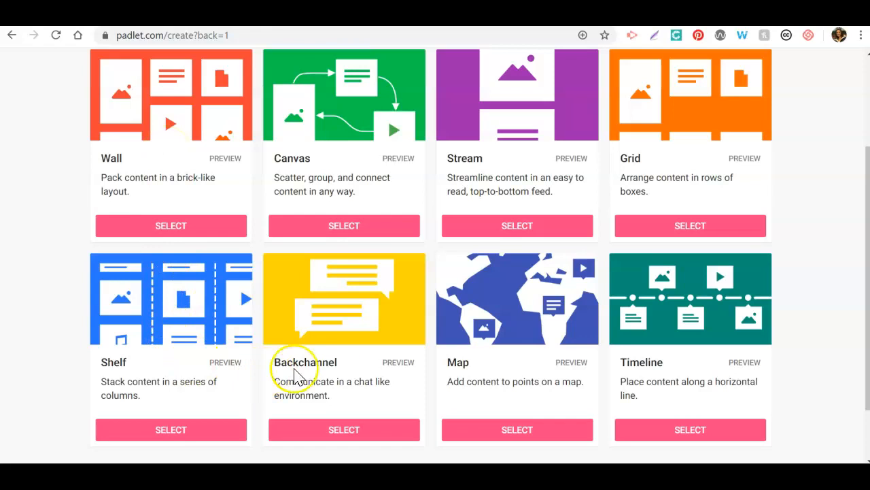
left_click_drag(858, 306, 864, 288)
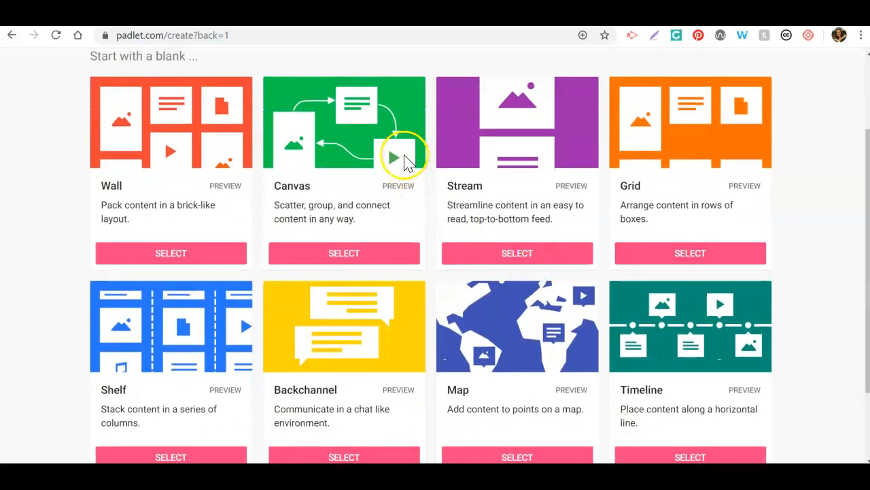
- Preview the Canvas layout's sample, close it, and create the new padlet with the Wall layout
left_click(399, 191)
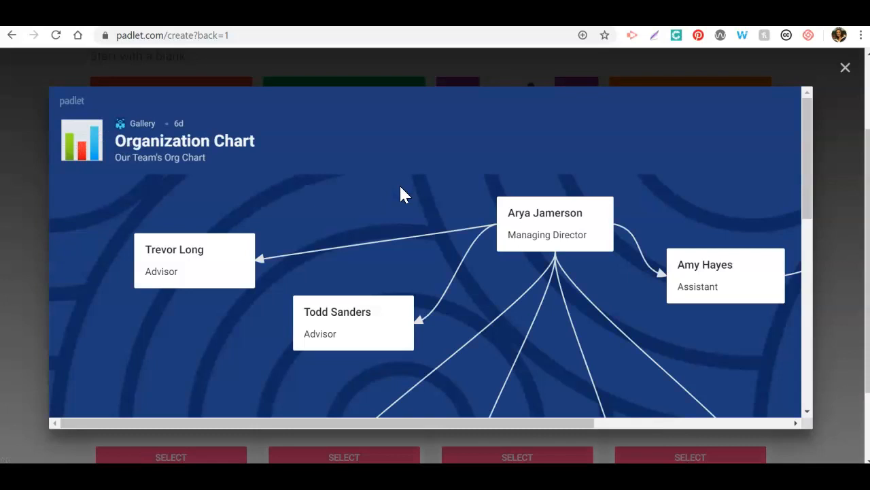
left_click(845, 67)
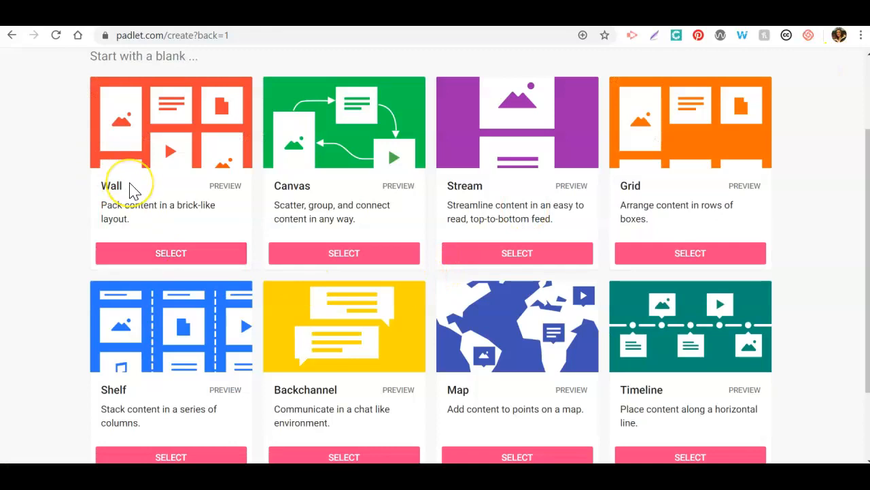
left_click(163, 251)
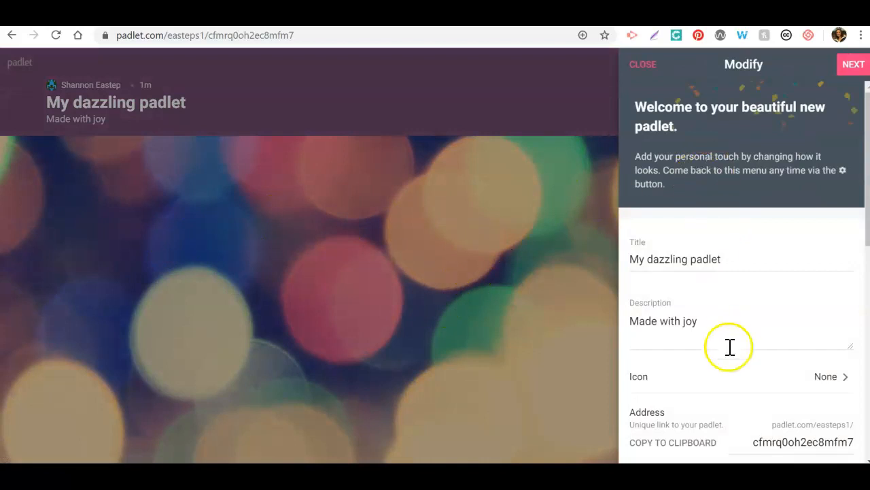
- Set the padlet's title to "A Padlet Example for Tutorial" and its description to "This will show examples of how to use Padlet"
left_click(719, 264)
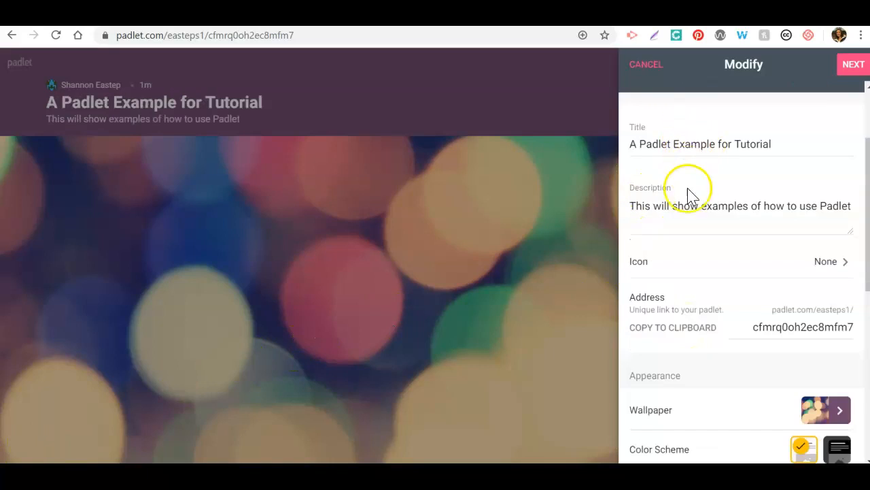
- Look at the emoji choices for the padlet's icon and return to the settings without picking one
left_click(822, 265)
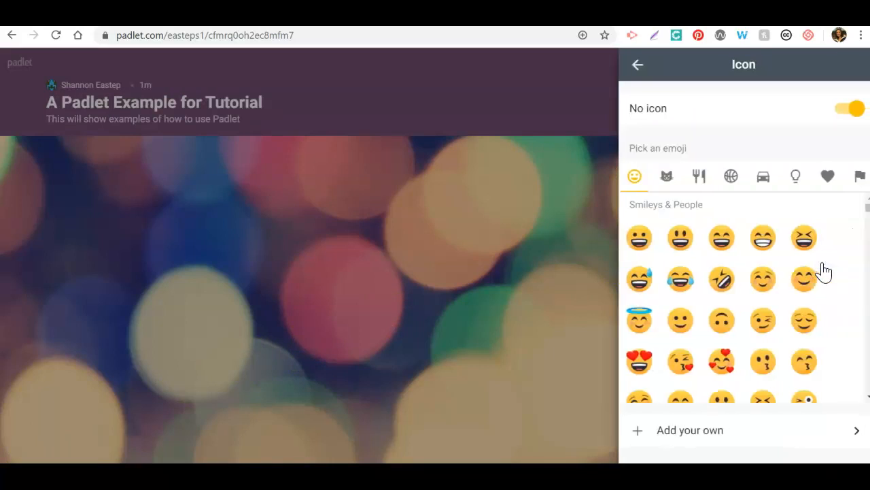
left_click(760, 128)
left_click(637, 64)
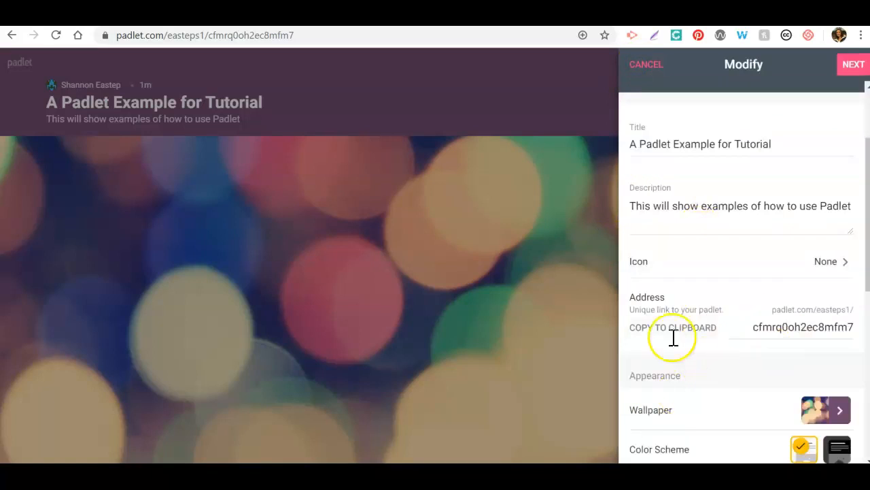
- Try the "Thanks, Teachers" pattern as the padlet's wallpaper, and settle on the Bricks texture
scroll(849, 256, "down", 1)
scroll(758, 292, "down", 3)
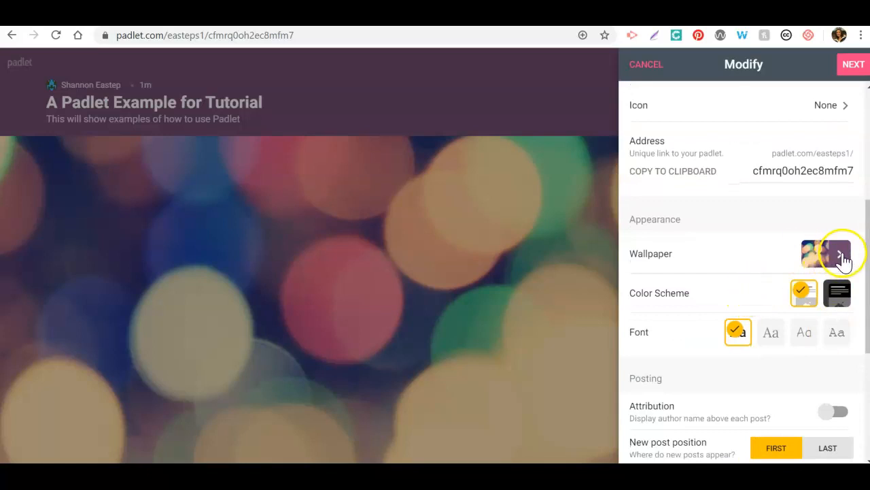
left_click(841, 259)
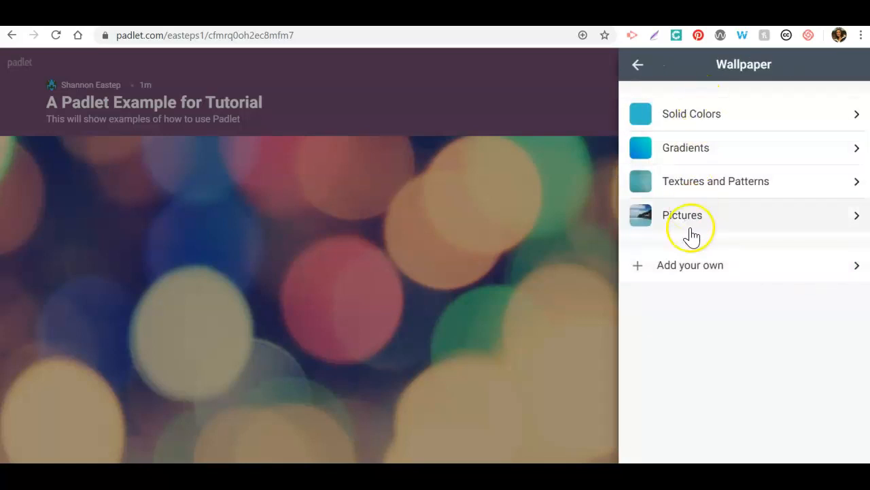
left_click(693, 187)
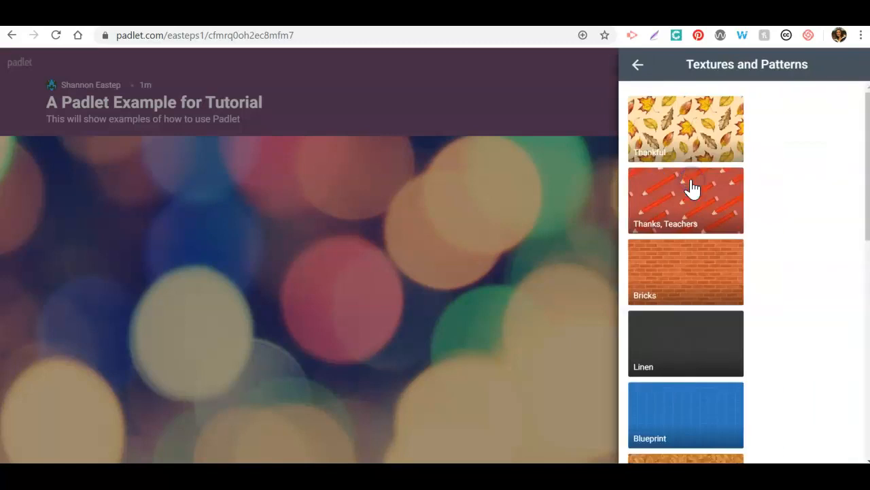
left_click(691, 188)
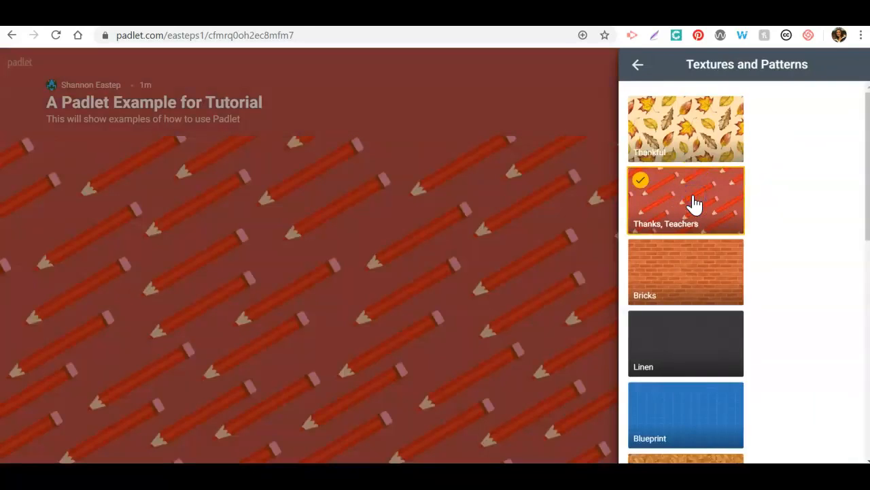
left_click(693, 271)
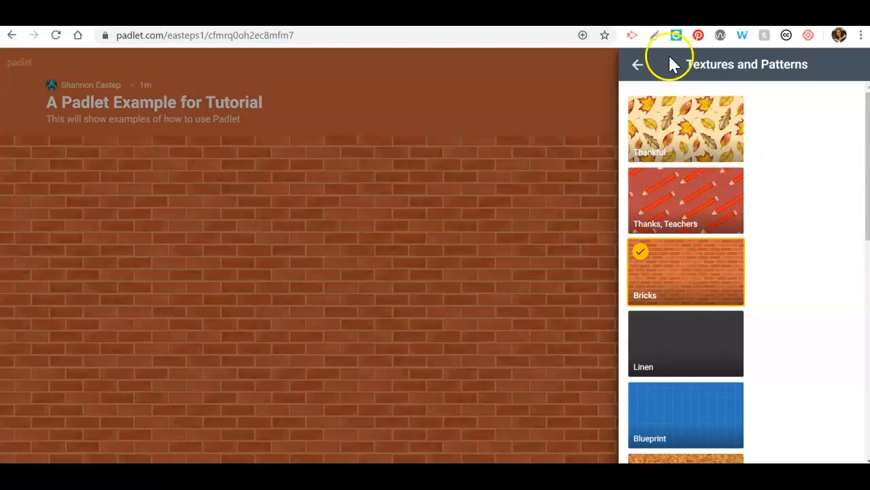
left_click(636, 67)
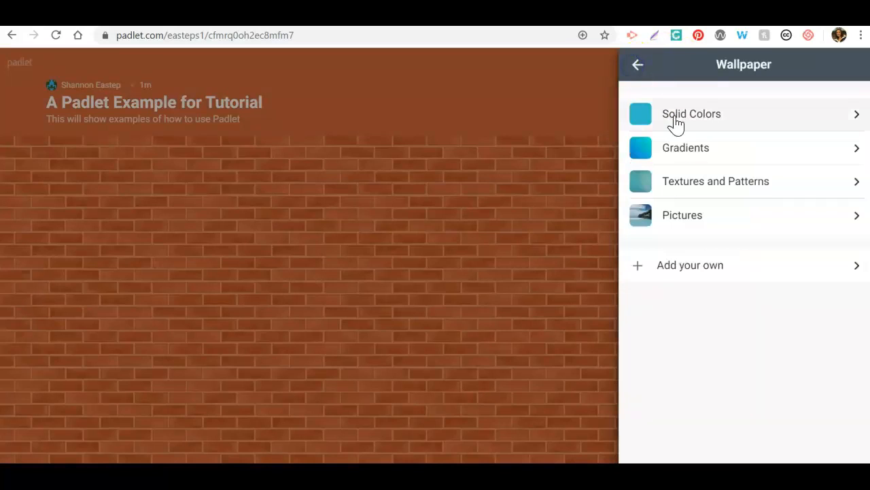
left_click(638, 65)
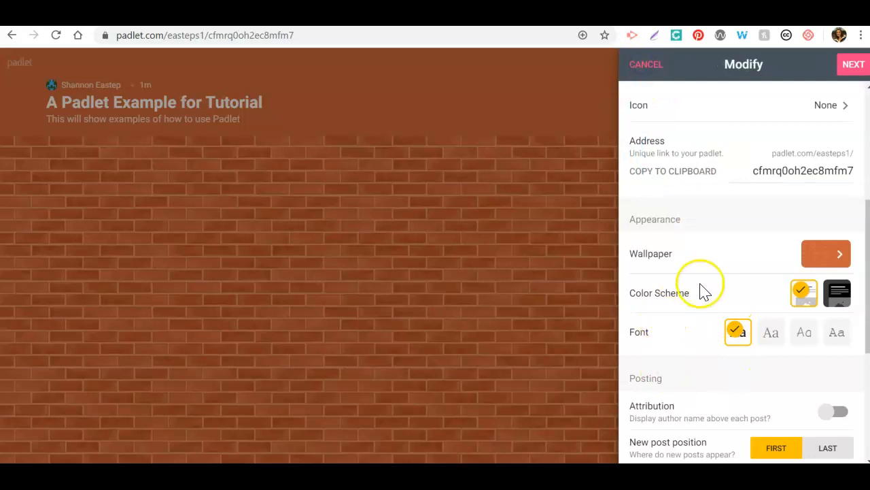
- Review the posting and content filtering options, finish the padlet's setup, and open the empty wall for posting
left_click_drag(867, 340, 867, 440)
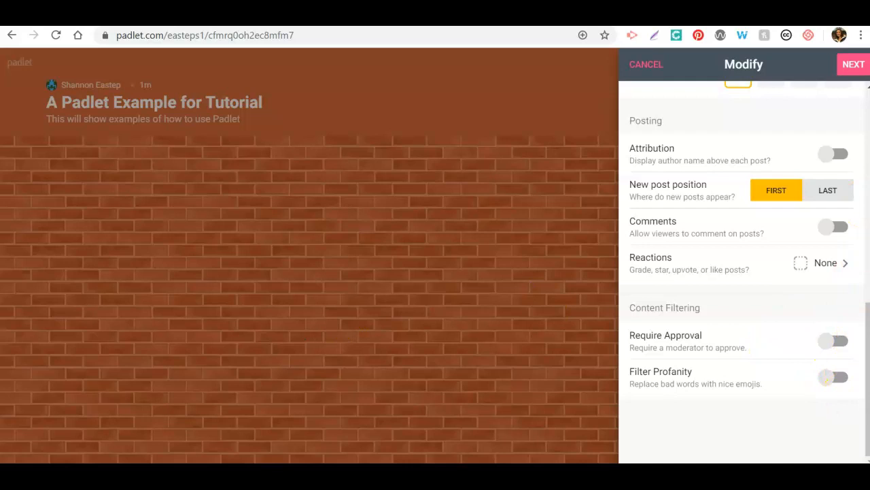
left_click_drag(856, 331, 858, 109)
left_click(854, 64)
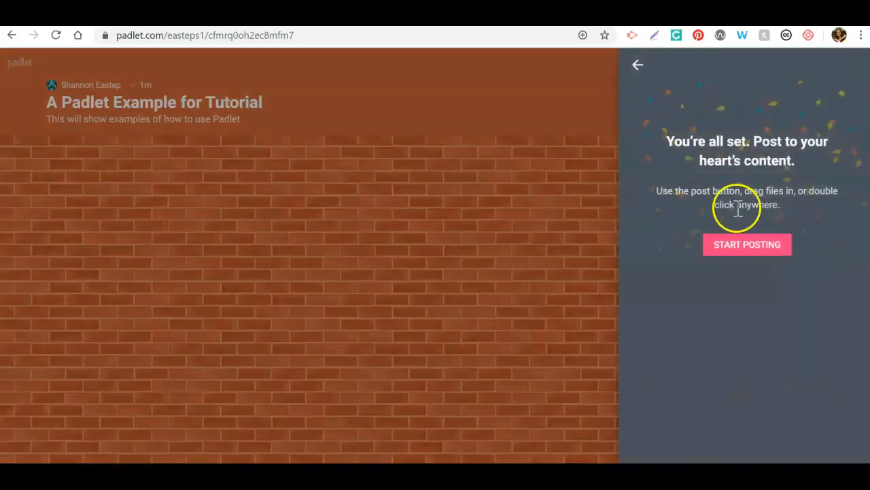
left_click(738, 246)
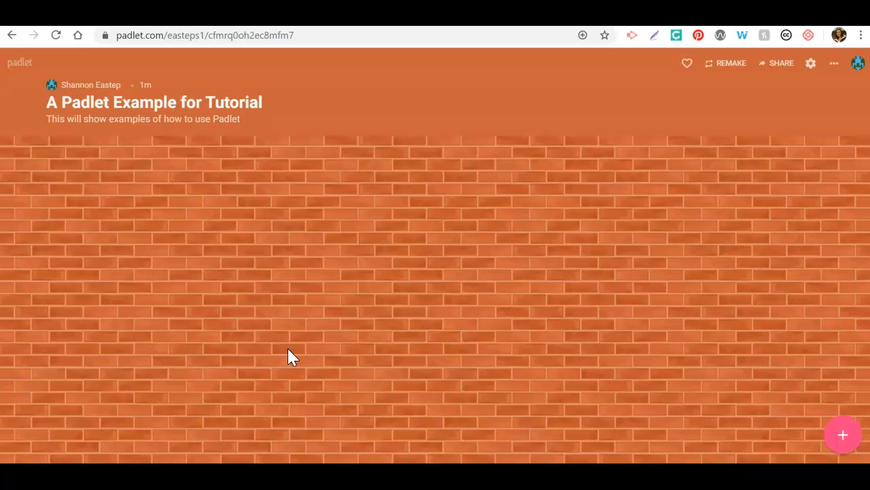
left_click(515, 240)
- Reopen the padlet's Modify settings, review the title, description and appearance options, and close them
left_click(835, 66)
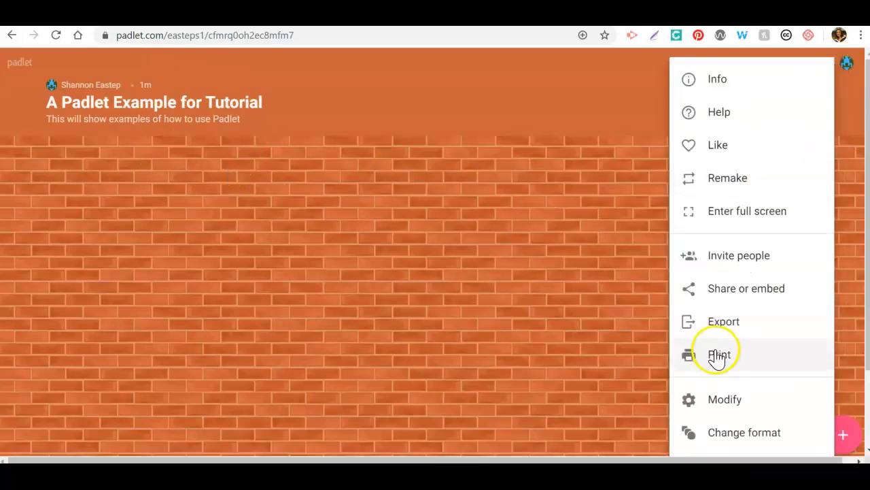
left_click(728, 403)
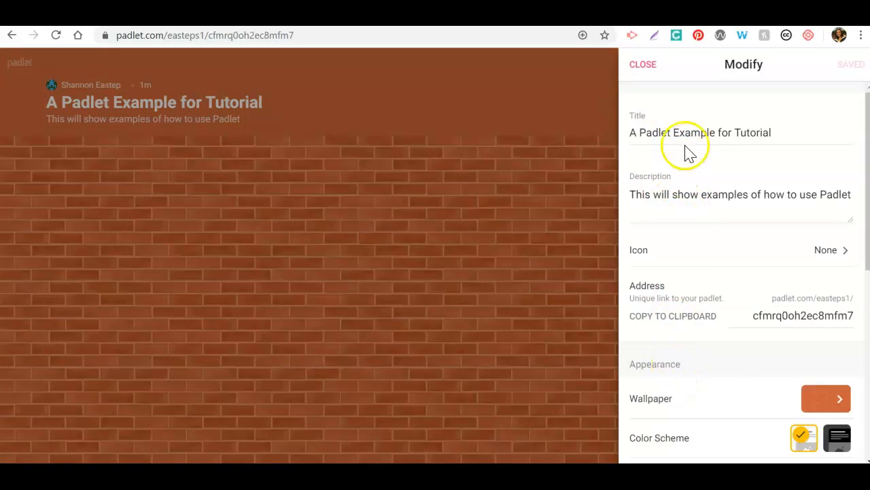
left_click_drag(862, 229, 858, 162)
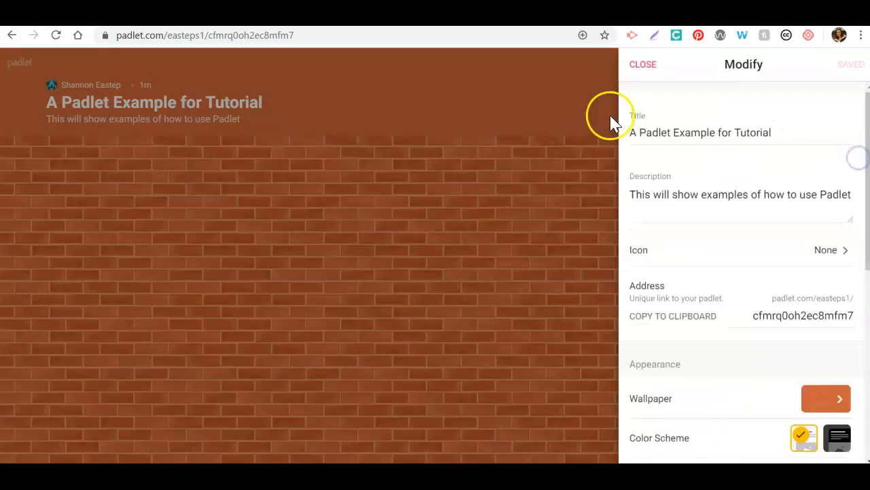
left_click(645, 63)
- Examine the alternative layouts offered for changing the padlet's format, and cancel without choosing one
left_click(835, 64)
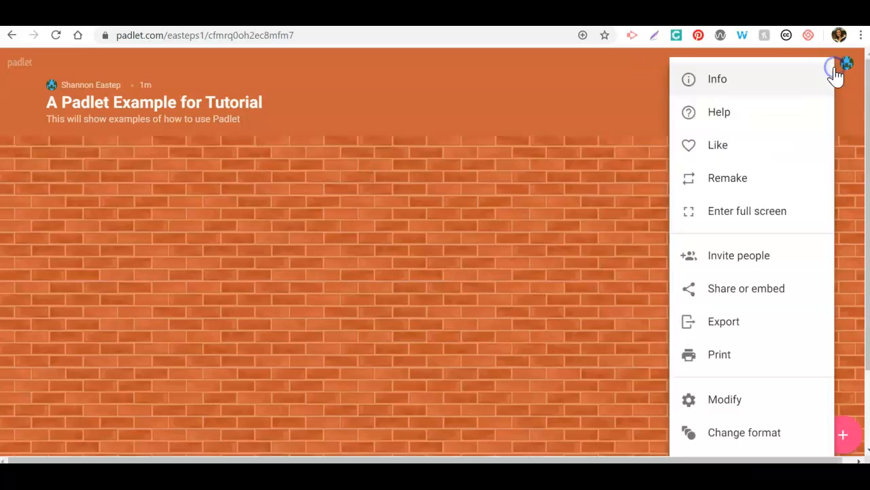
left_click(758, 436)
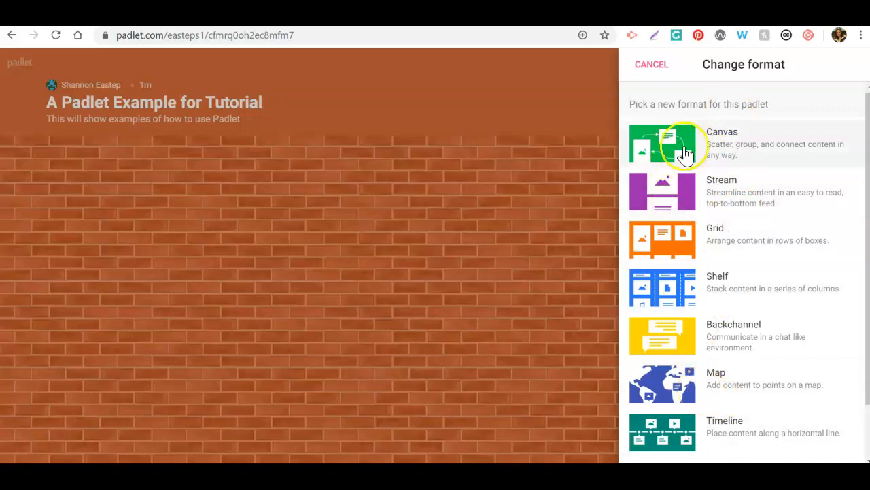
left_click(642, 66)
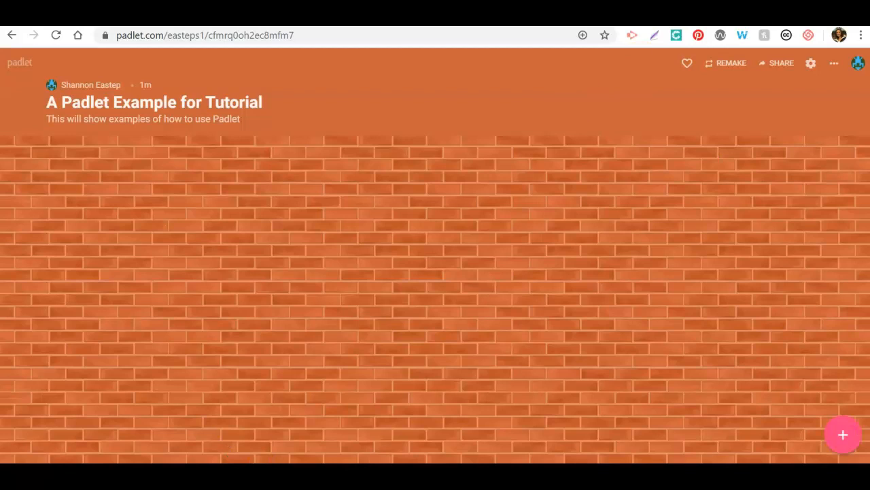
- Add a post titled "My Thoughts on Article 1" with the separated body lines "Introduction", "Thoughts" and "Conclusion"
left_click(848, 442)
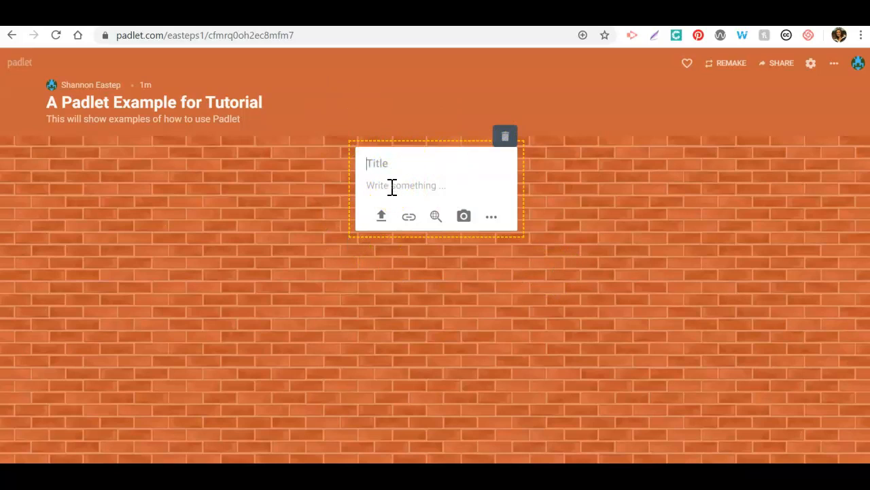
type("My Thoughts on Article !")
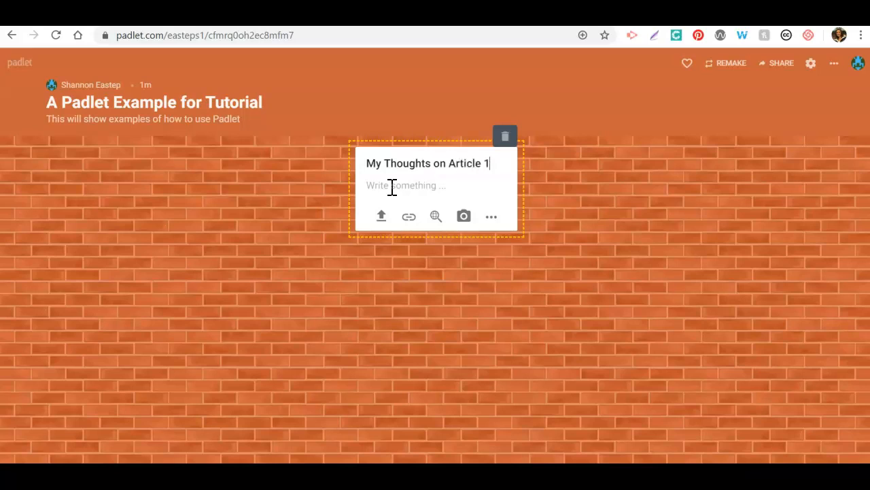
left_click(392, 185)
left_click(392, 184)
type("Introduction")
key("Return")
key("Return")
type("Thoughts")
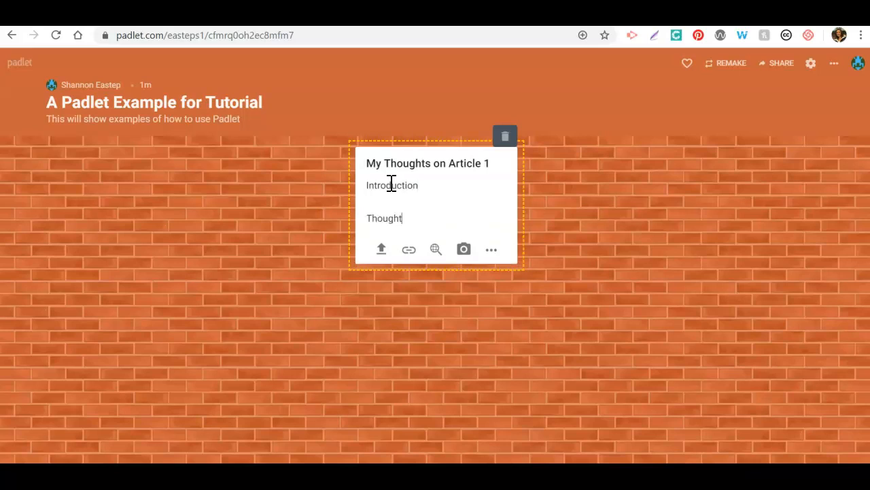
key("Return")
key("Return")
type("Conclusion")
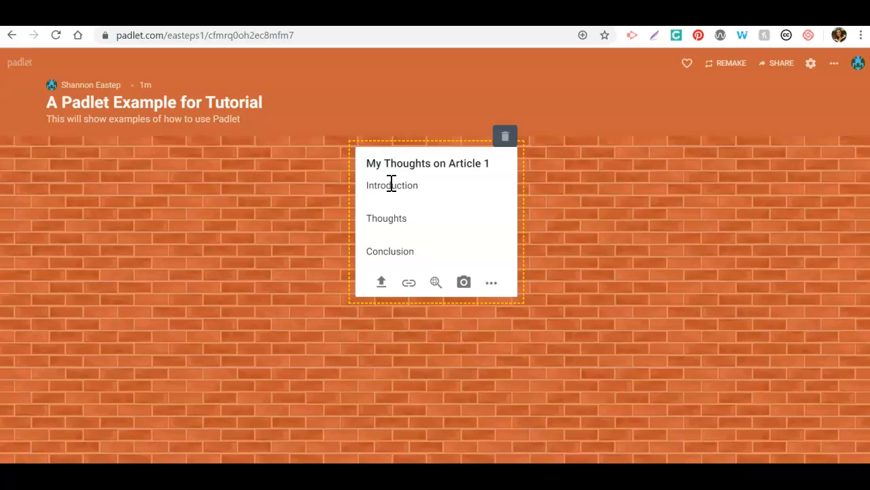
- Examine the new post's link attachment prompt and the full list of attachment types without attaching anything
left_click(382, 289)
left_click(410, 284)
left_click(506, 316)
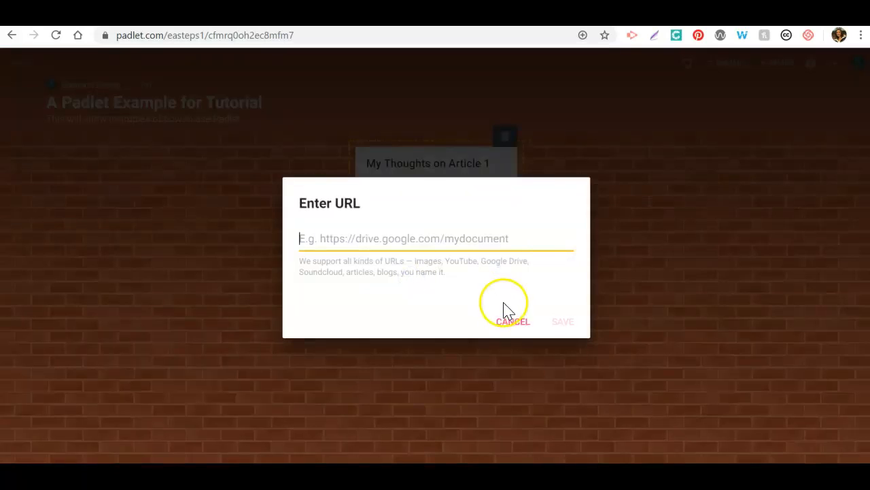
left_click(461, 297)
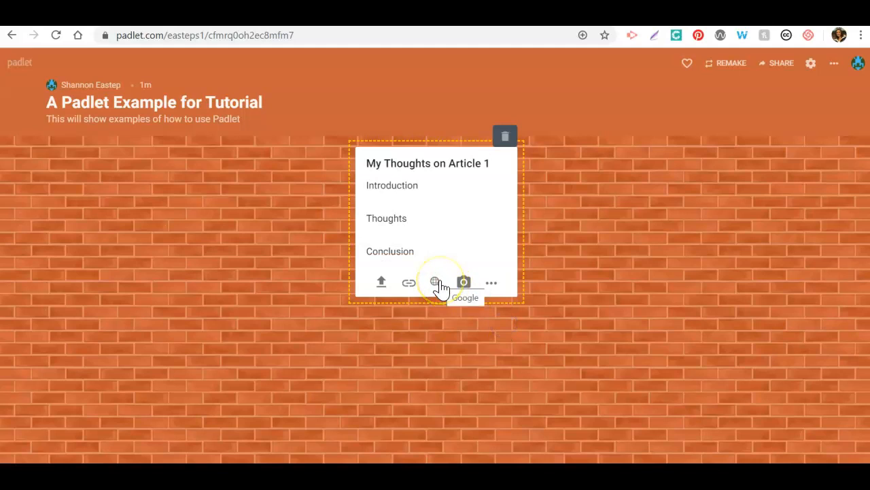
left_click(489, 288)
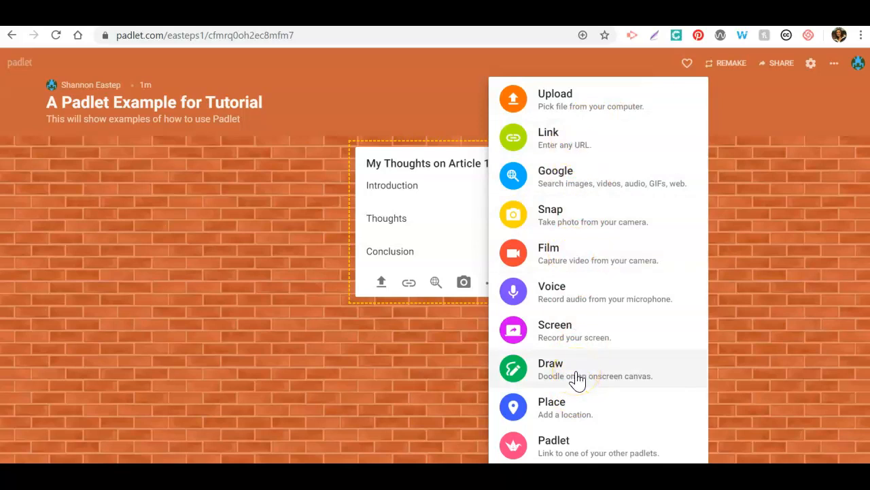
left_click(419, 369)
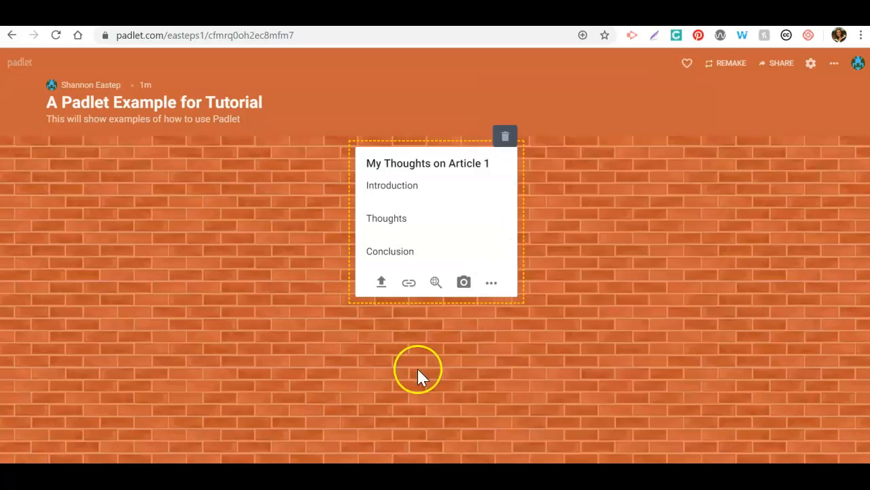
- Finish editing the "My Thoughts on Article 1" post and try to move it to other spots on the wall
left_click(585, 300)
left_click_drag(433, 201, 190, 233)
left_click_drag(424, 179, 600, 274)
left_click_drag(437, 169, 381, 181)
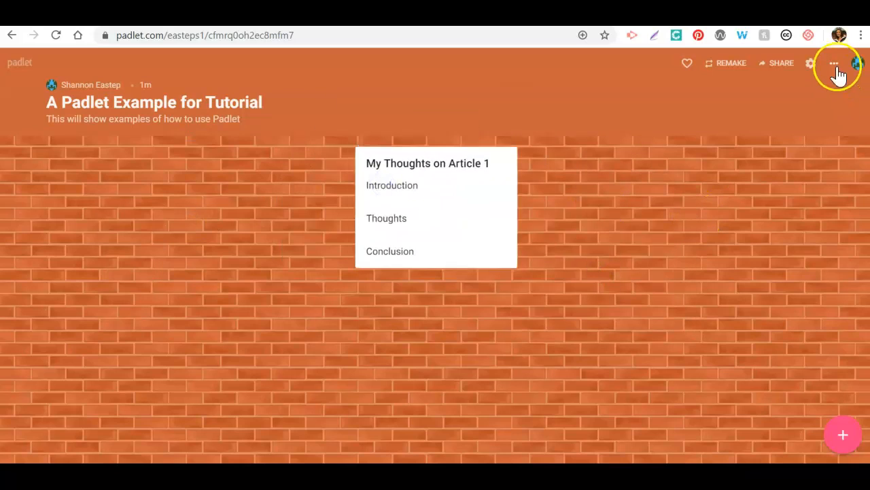
- Change the padlet's format to Canvas and move the "My Thoughts on Article 1" post freely on the board
left_click(835, 65)
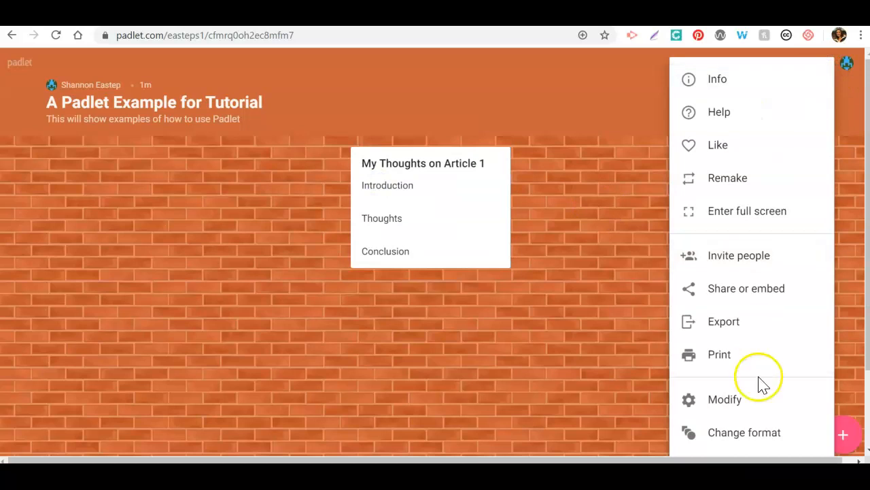
left_click(748, 432)
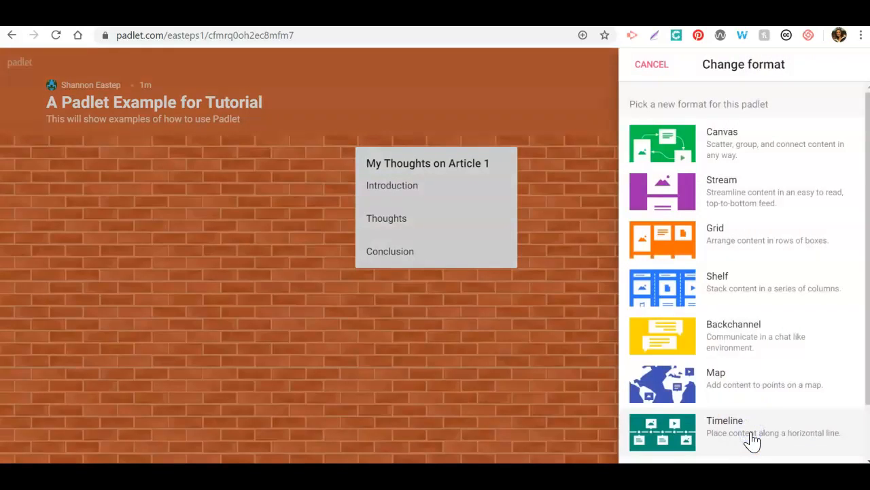
left_click(731, 146)
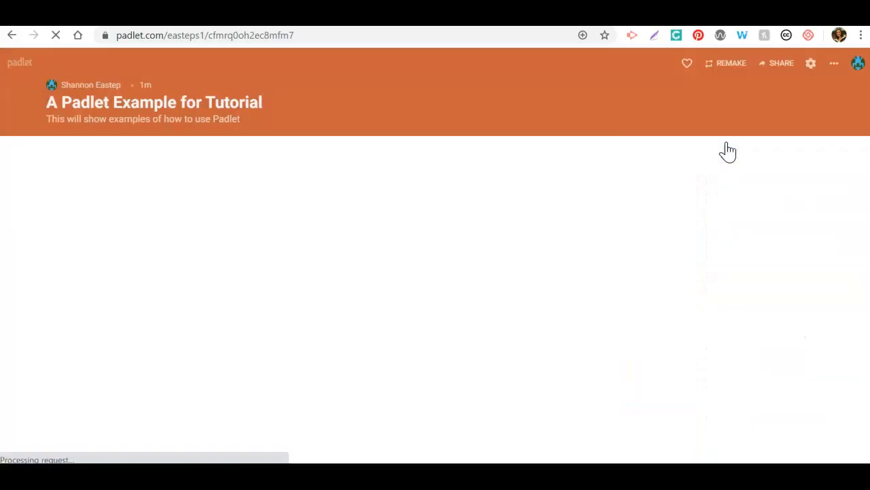
left_click_drag(186, 230, 264, 229)
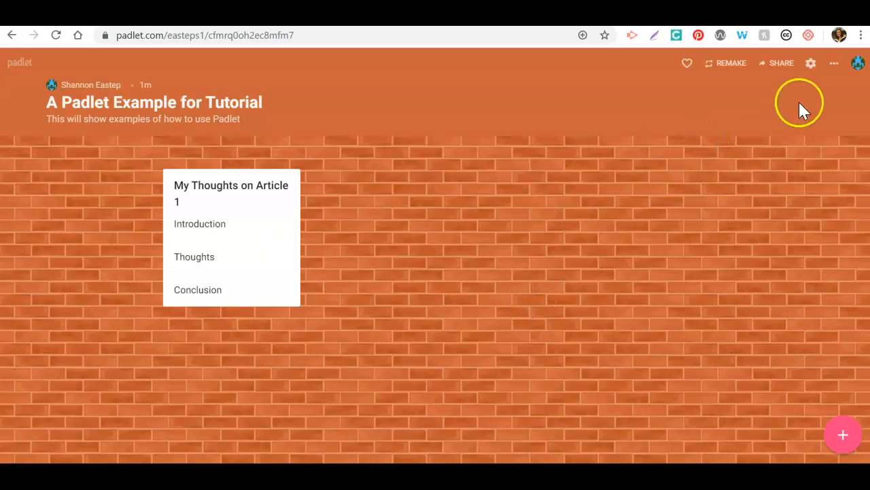
- Examine the padlet's Share settings, including privacy, link sharing and export options, and close them
left_click(771, 64)
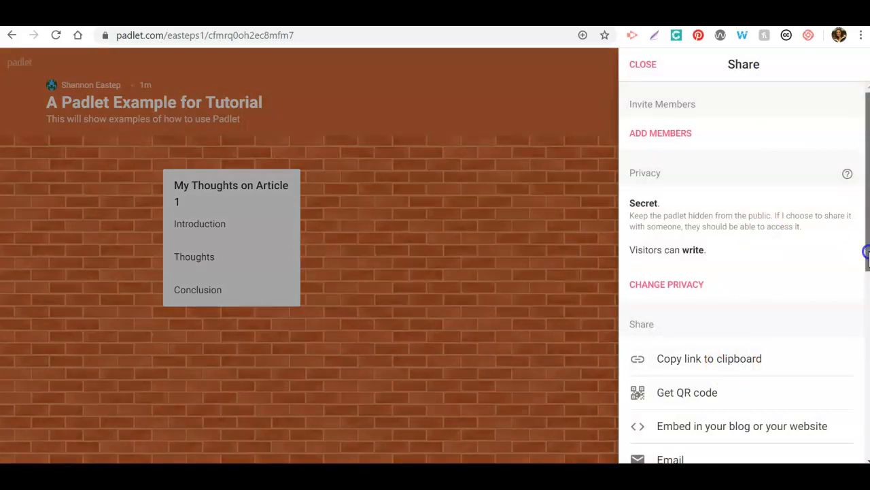
left_click_drag(865, 253, 865, 303)
scroll(703, 340, "down", 1)
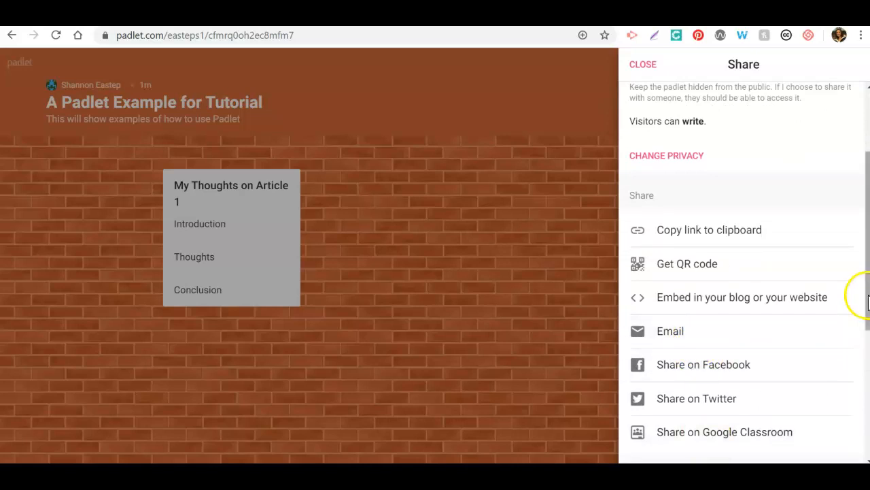
scroll(857, 292, "down", 2)
scroll(745, 272, "down", 3)
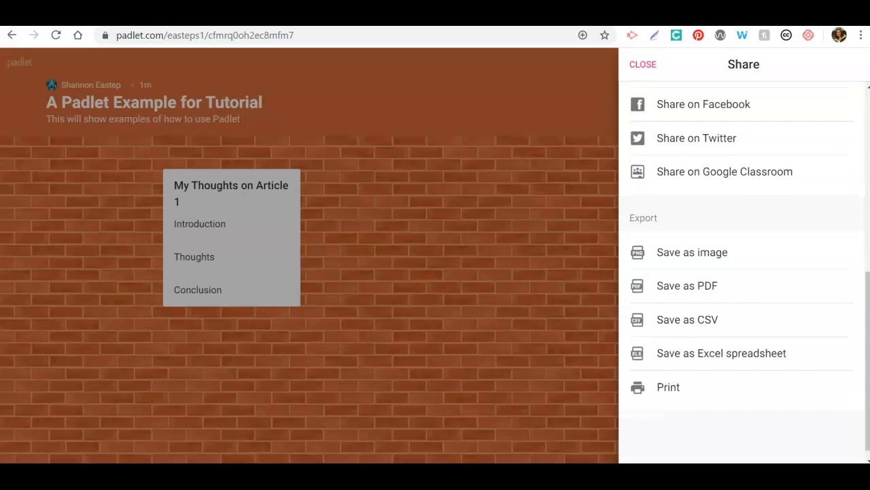
left_click(707, 319)
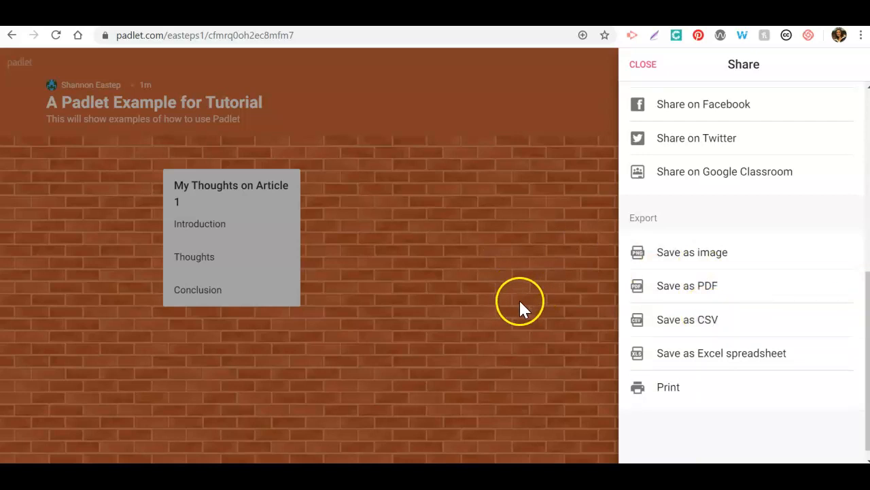
left_click(649, 68)
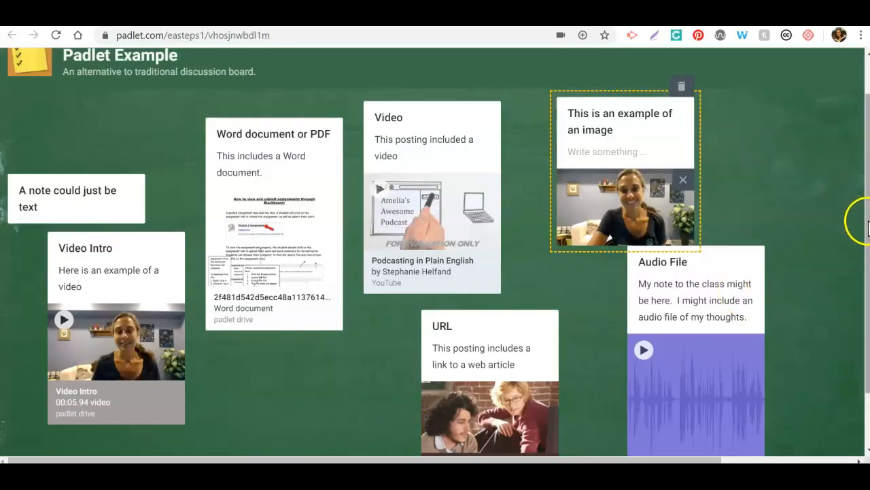
- On the "Padlet Example" board, move the Audio File post beside the image example post and finish editing the image post
scroll(867, 227, "up", 1)
left_click_drag(762, 257, 829, 212)
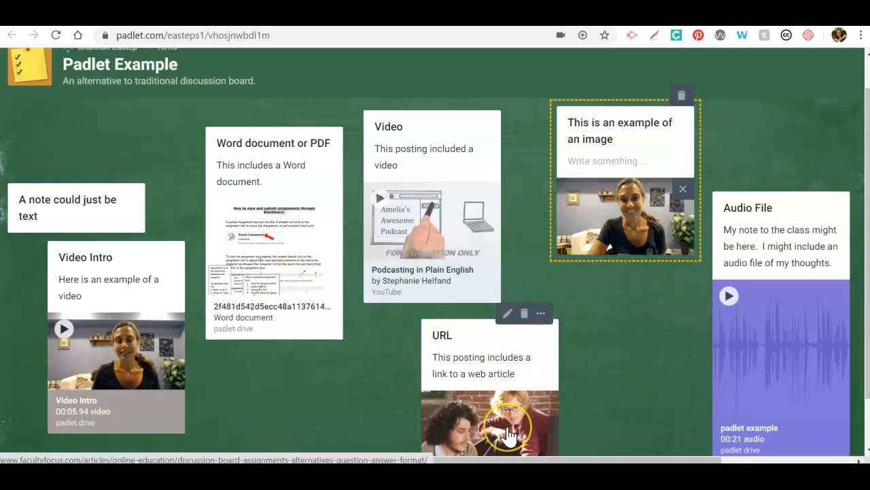
left_click(785, 357)
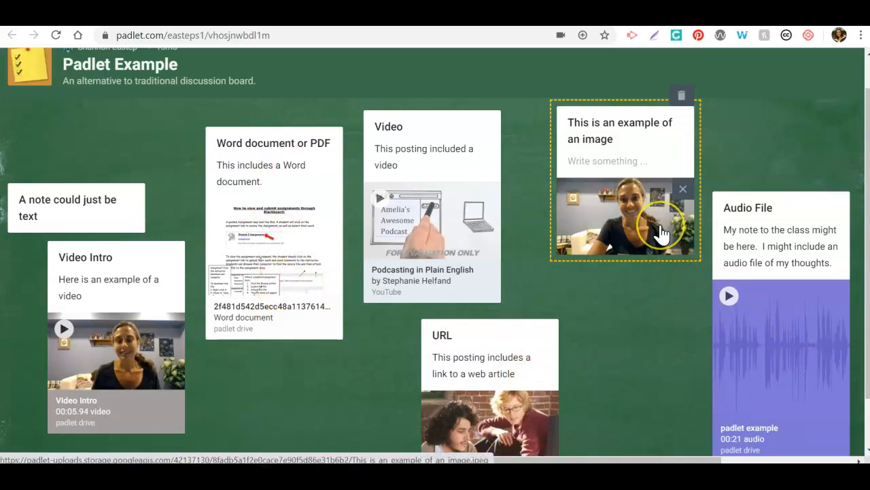
left_click(650, 257)
left_click(627, 308)
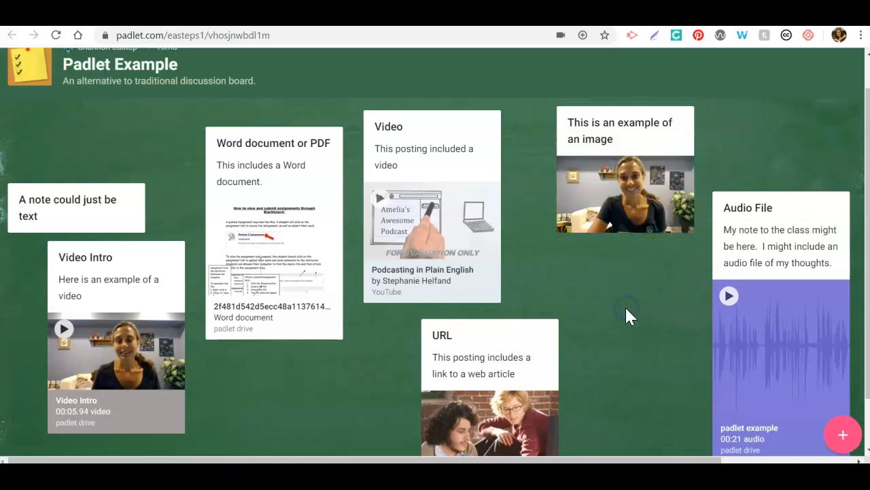
- Start a blank post below the image example, examine the full list of attachment types, and delete the post
left_click(866, 434)
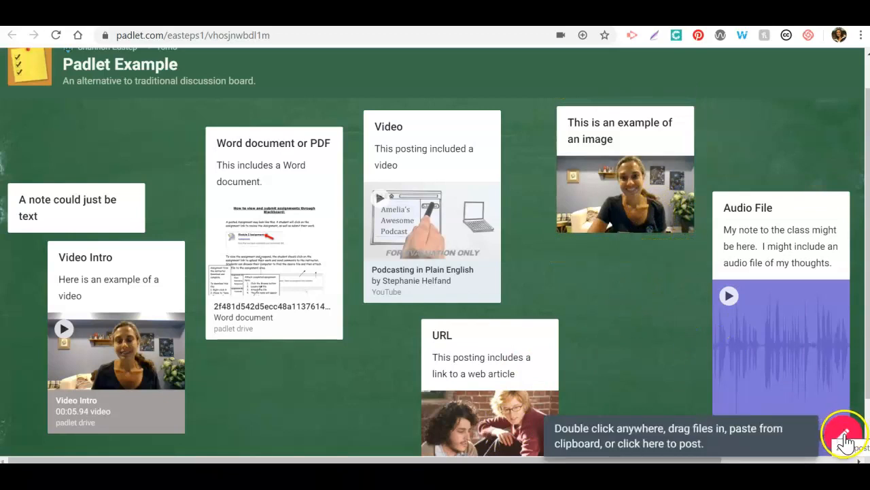
double_click(611, 295)
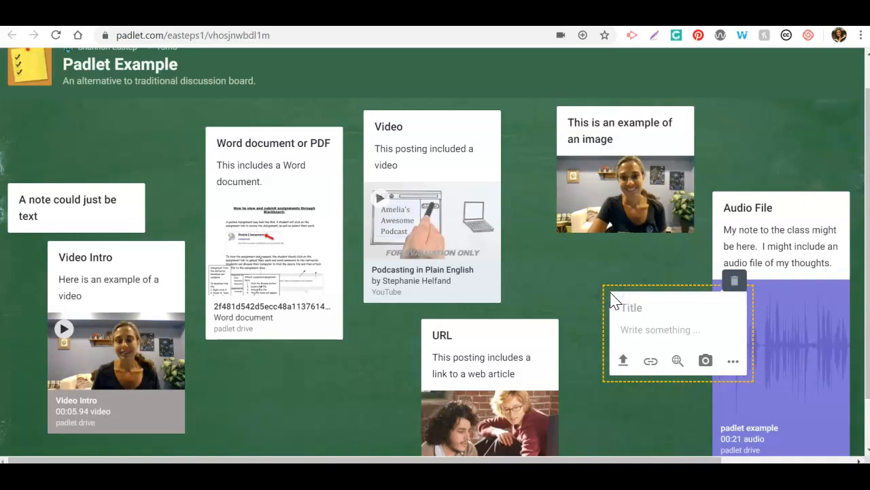
left_click(729, 361)
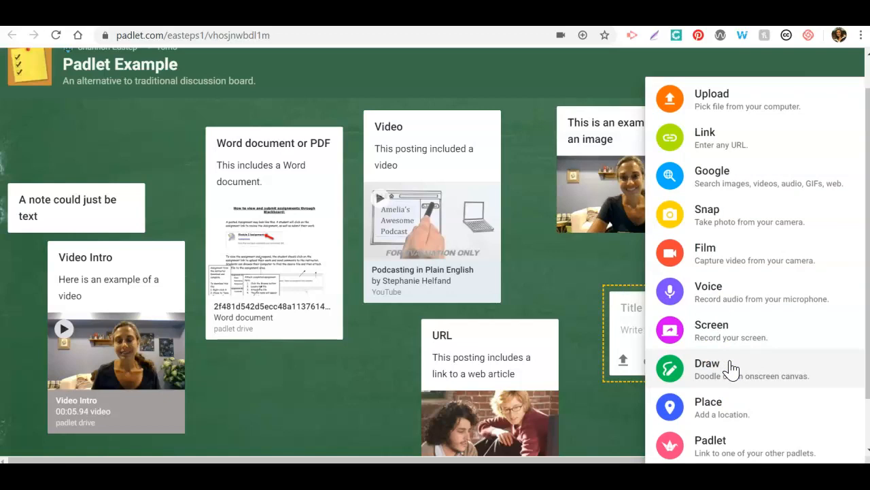
left_click(719, 141)
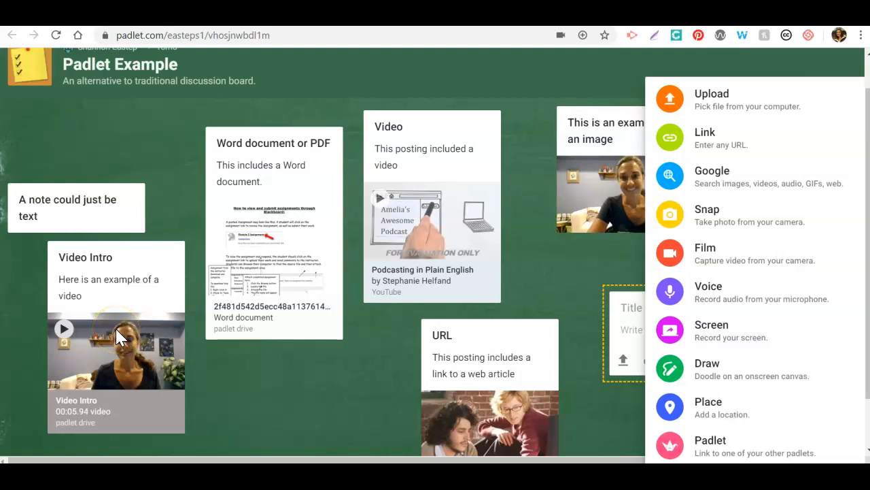
left_click(315, 382)
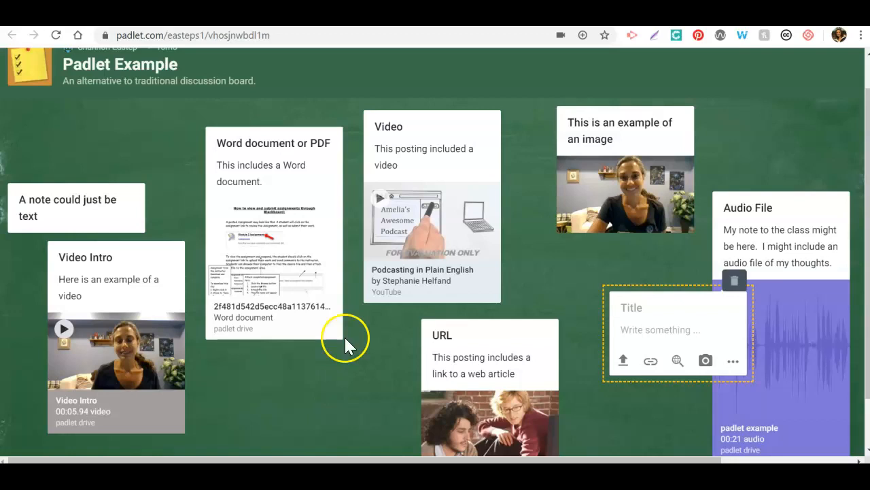
left_click(734, 280)
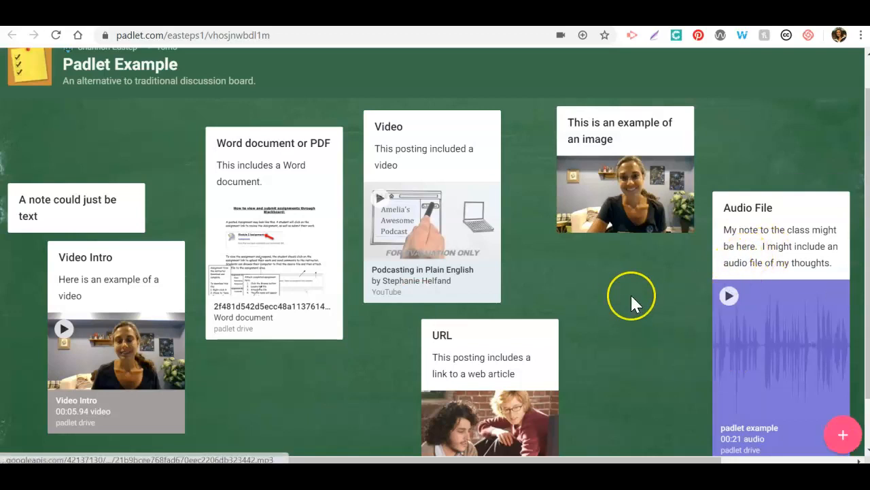